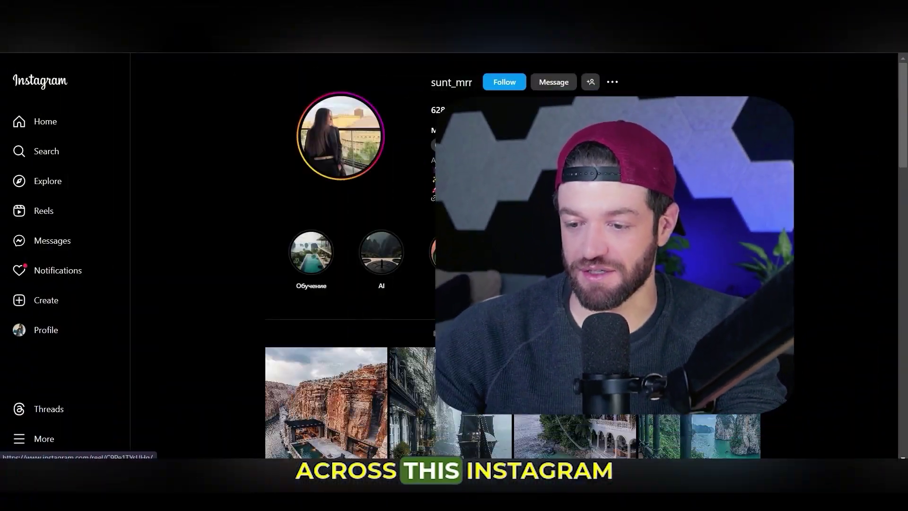
# Step: Browse the Instagram Reels grid and open the airplane mansion reel
pyautogui.scroll(-5, 498, 156)
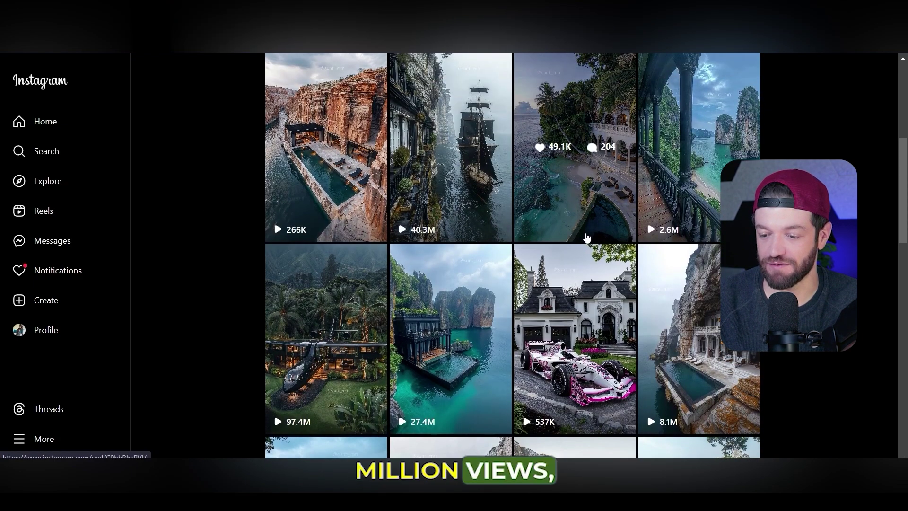
pyautogui.scroll(-3, 332, 244)
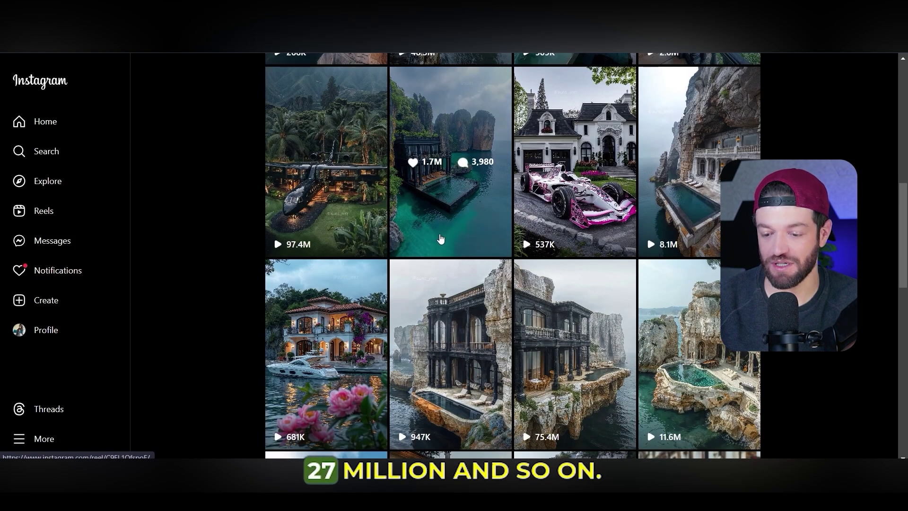
pyautogui.scroll(2, 215, 213)
pyautogui.scroll(2, 218, 214)
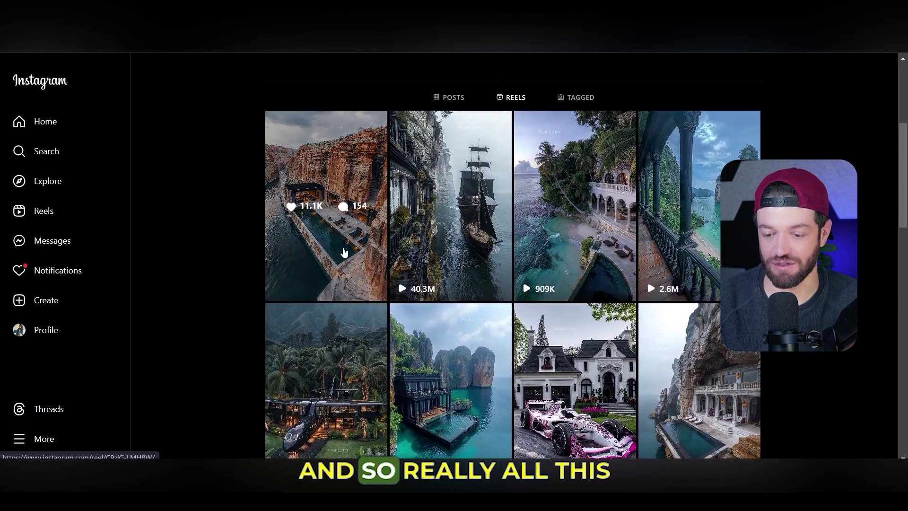
pyautogui.scroll(-3, 515, 272)
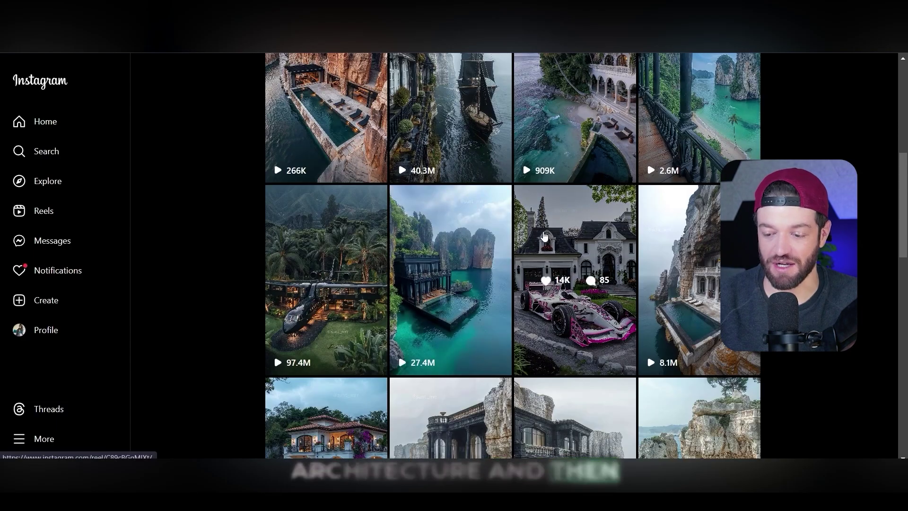
pyautogui.scroll(1, 399, 221)
pyautogui.scroll(-1, 398, 220)
pyautogui.scroll(-1, 398, 221)
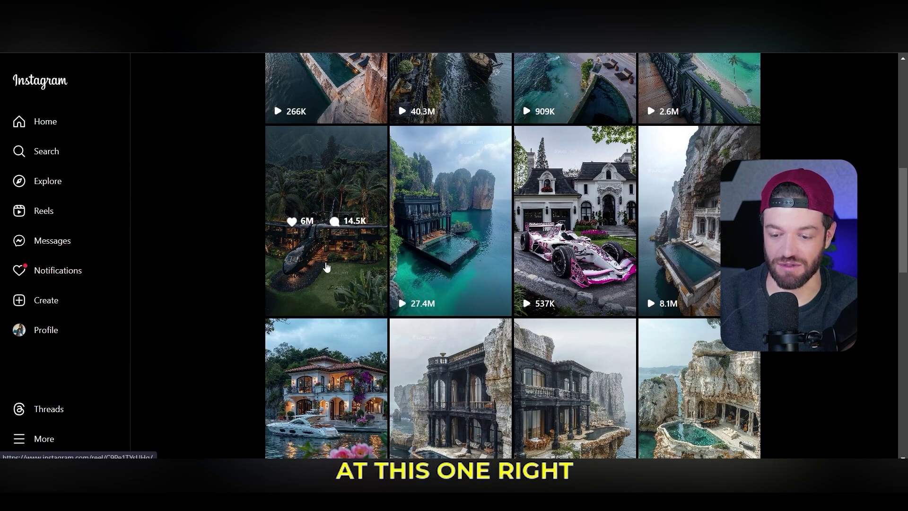
pyautogui.click(323, 265)
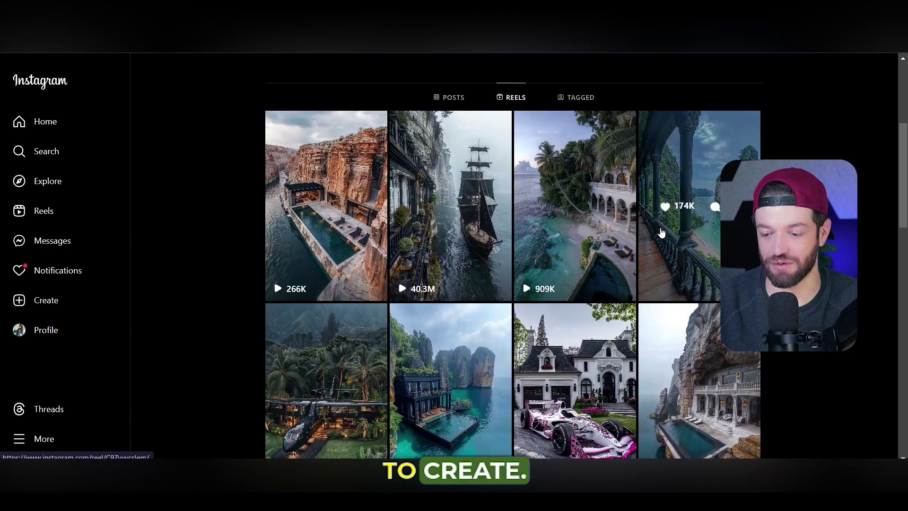
# Step: Scroll further and open the black cliffside mansion reel
pyautogui.scroll(-1, 543, 197)
pyautogui.scroll(-2, 546, 193)
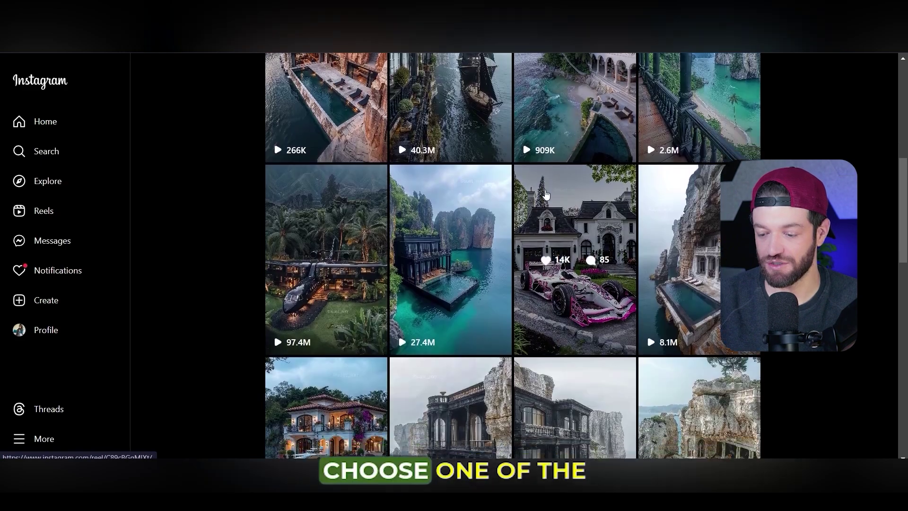
pyautogui.scroll(-4, 546, 194)
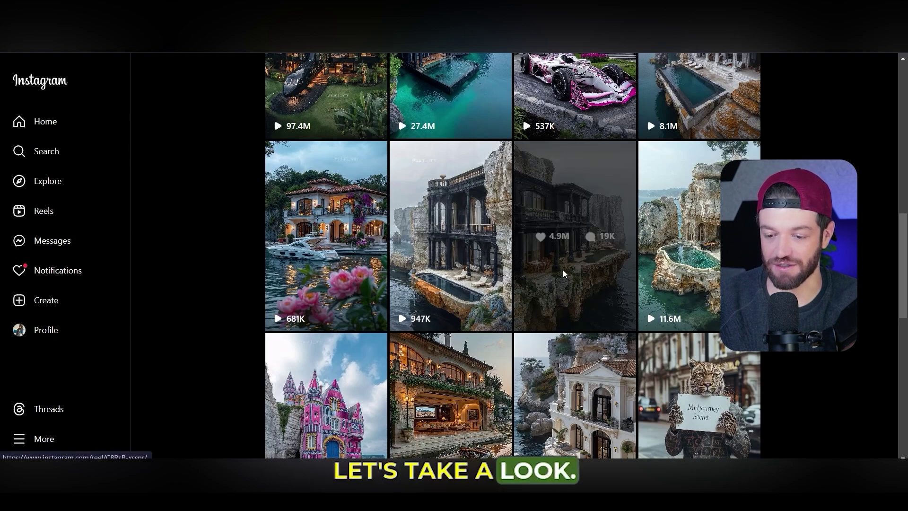
pyautogui.click(564, 274)
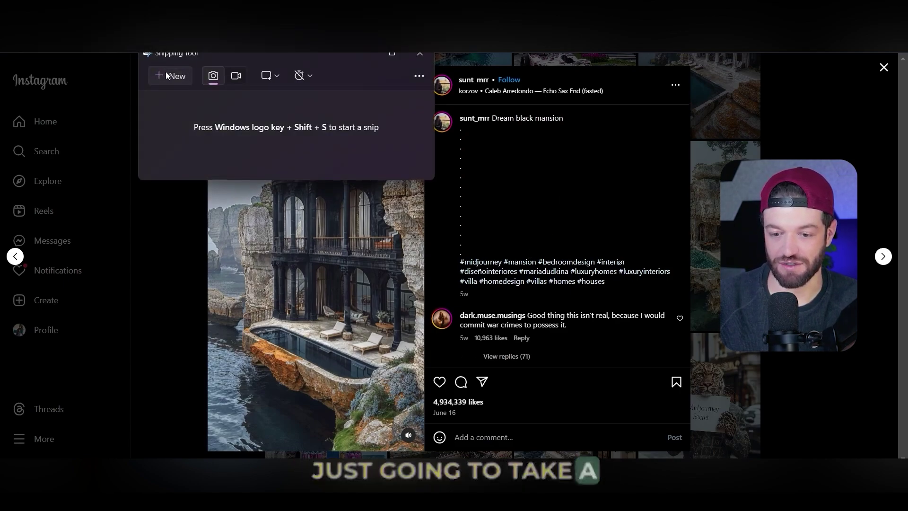
# Step: Take a rectangular snip of the post's mansion image and copy it
pyautogui.click(167, 73)
pyautogui.moveTo(209, 66); pyautogui.dragTo(424, 450)
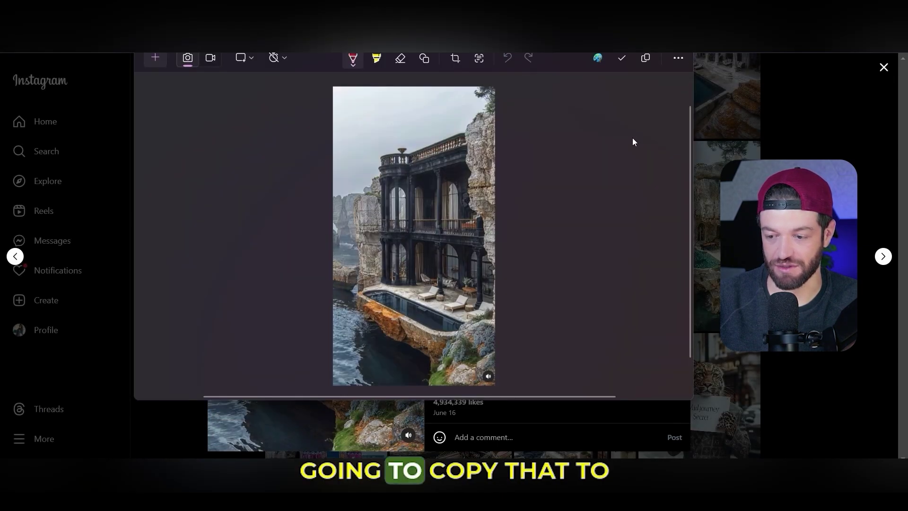
pyautogui.click(637, 110)
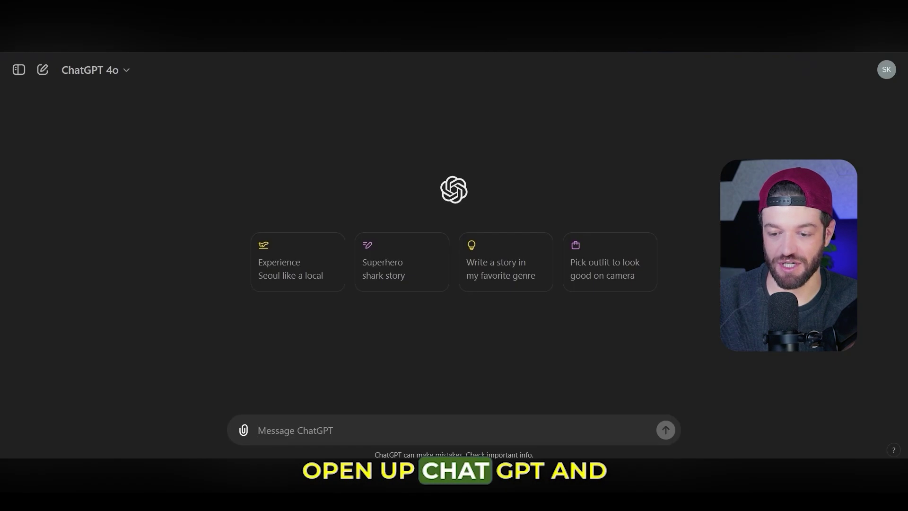
# Step: Paste the mansion snip into ChatGPT and ask it to describe the image
pyautogui.hotkey('ctrl', 'v')
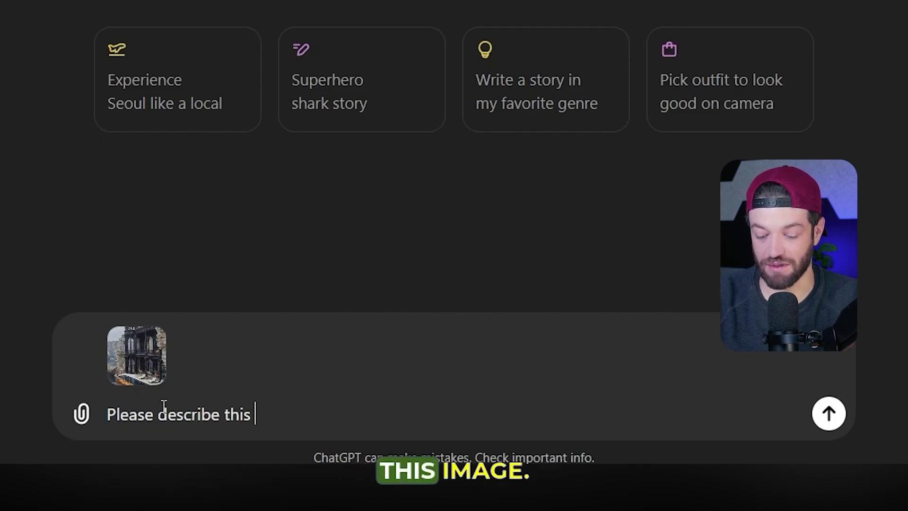
pyautogui.write('image')
pyautogui.press('Return')
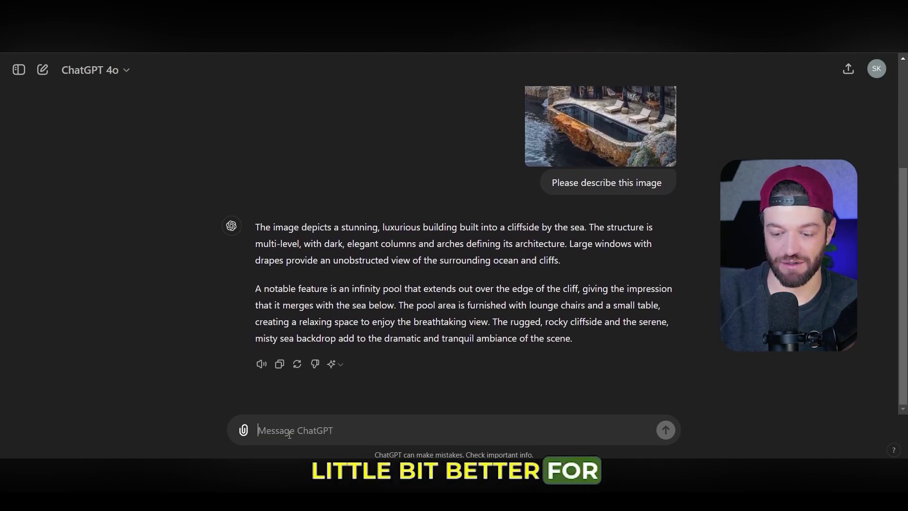
# Step: Ask ChatGPT to turn the description into a Midjourney prompt and copy the result
pyautogui.write('please turn ')
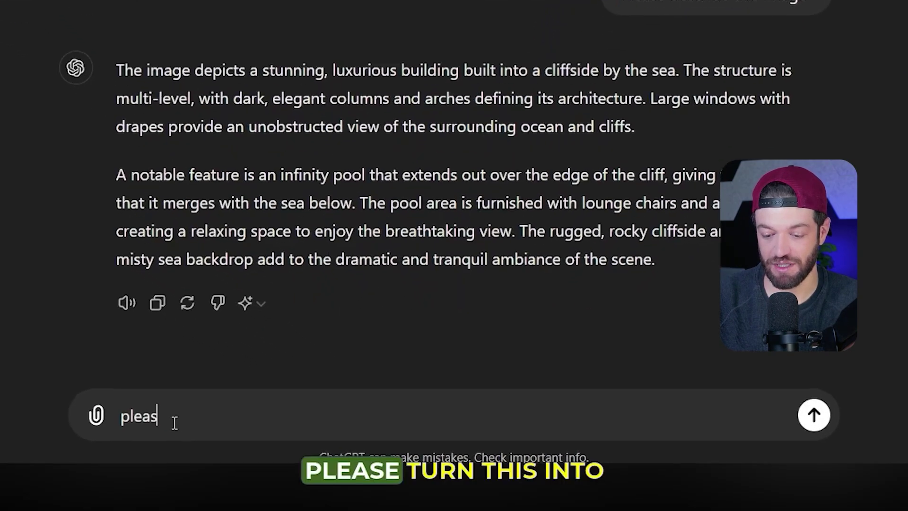
pyautogui.write('this into ')
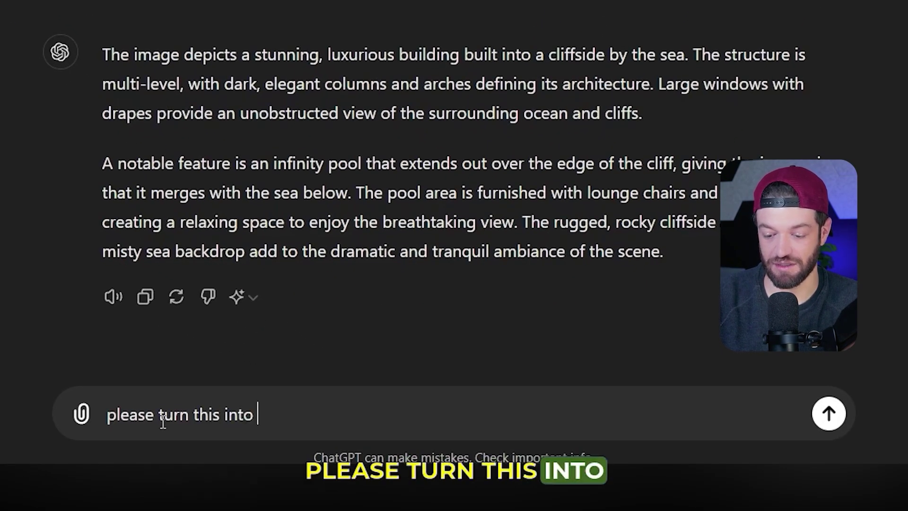
pyautogui.write('an AI image generation pro')
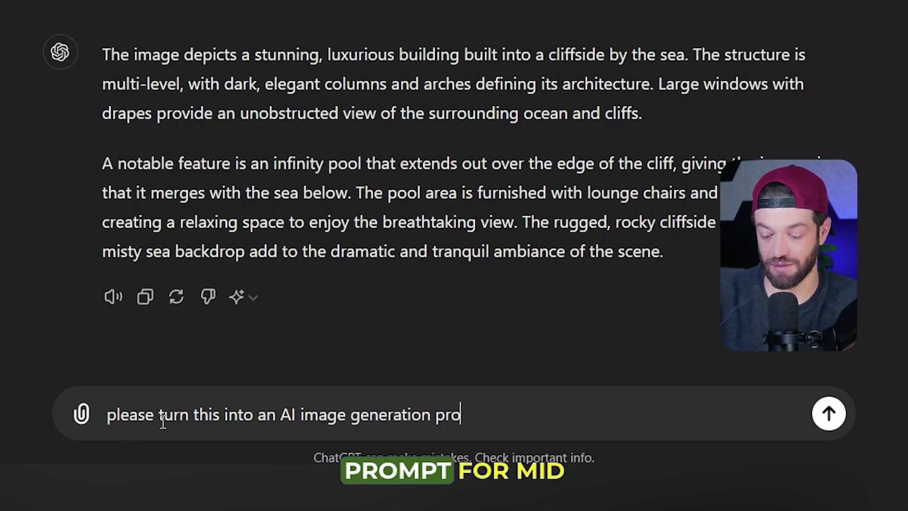
pyautogui.write('urney.')
pyautogui.press('Return')
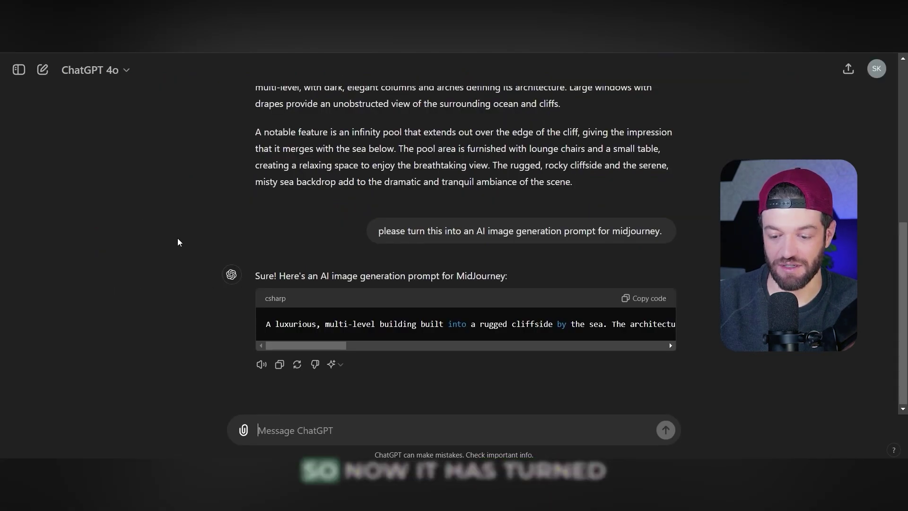
pyautogui.moveTo(266, 326); pyautogui.dragTo(493, 329)
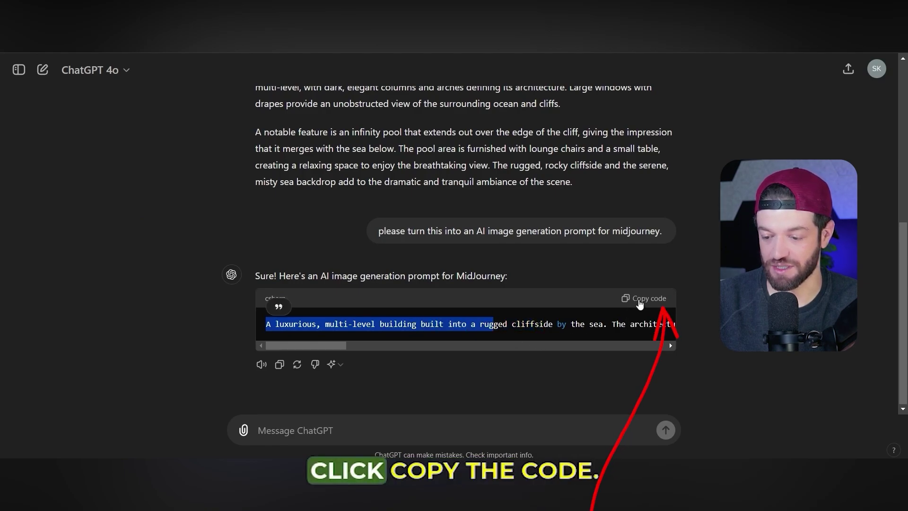
pyautogui.click(644, 298)
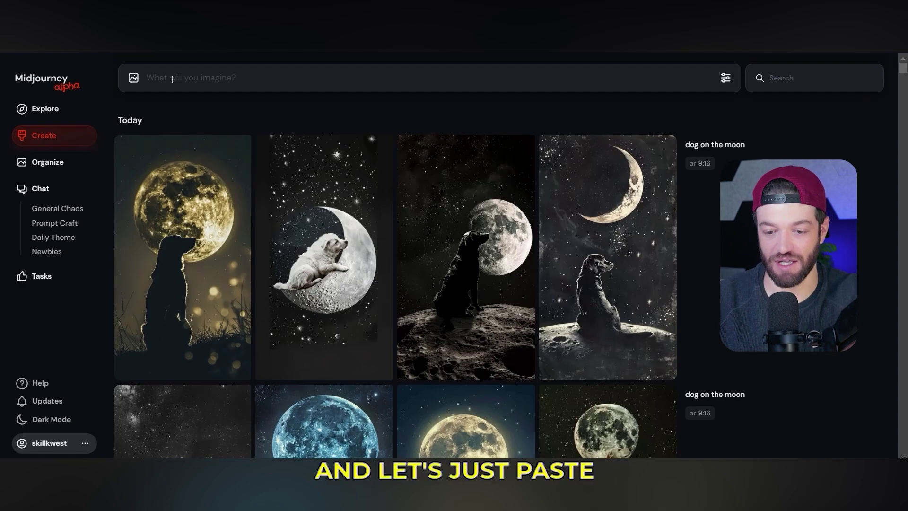
# Step: Submit the copied prompt in Midjourney, rerun it, and review the new cliffside images
pyautogui.hotkey('ctrl', 'v')
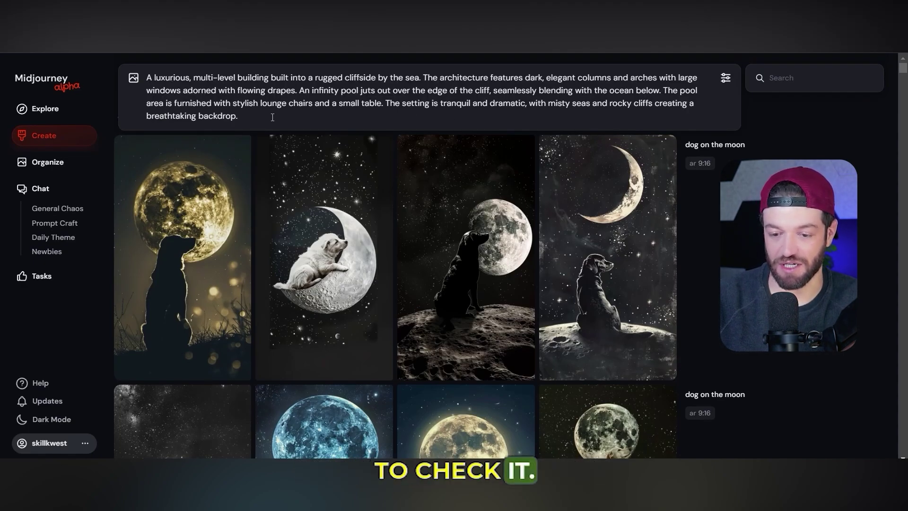
pyautogui.press('Return')
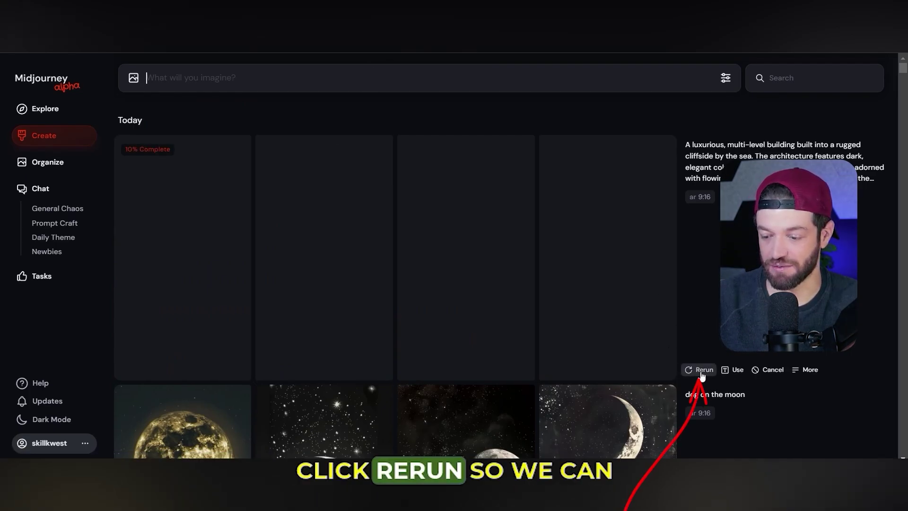
pyautogui.click(702, 372)
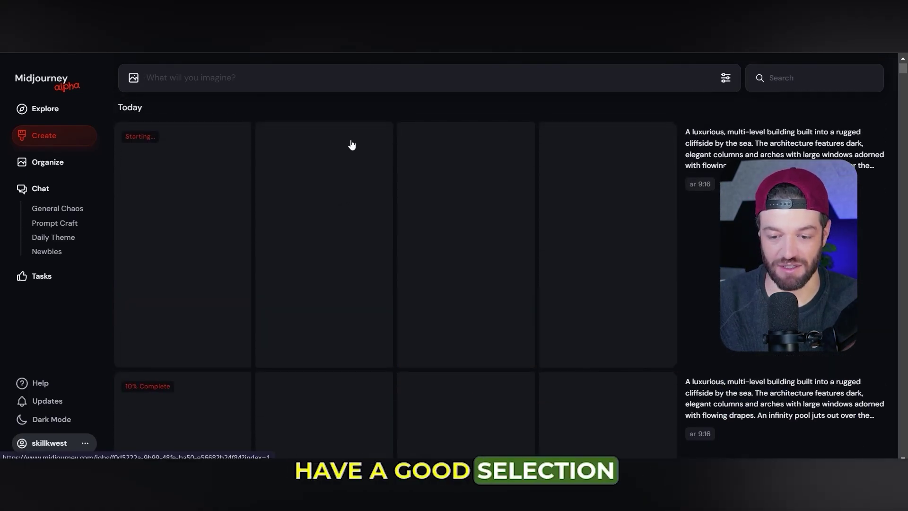
pyautogui.scroll(-2, 351, 145)
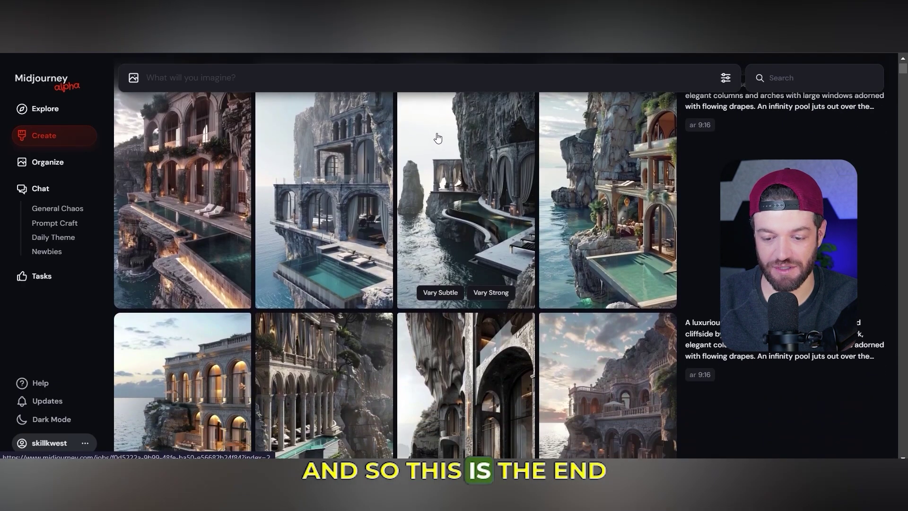
pyautogui.scroll(-3, 437, 138)
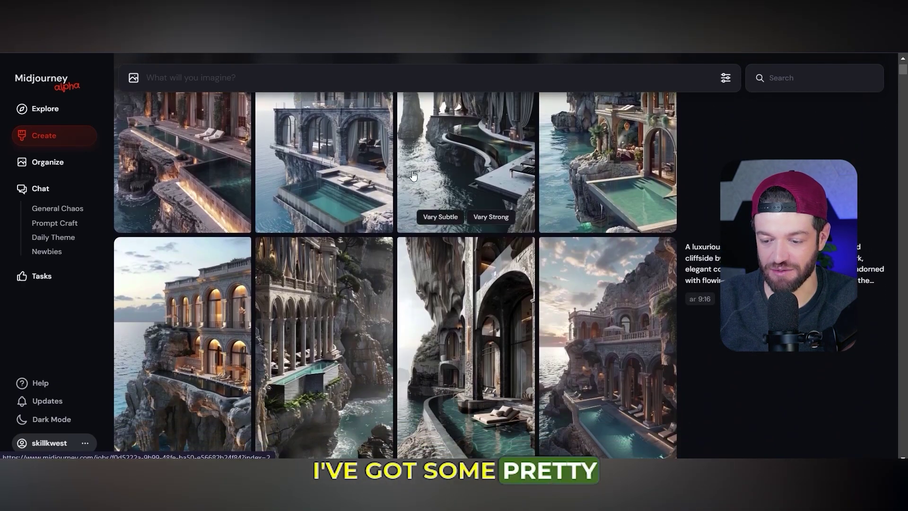
pyautogui.scroll(-6, 413, 180)
pyautogui.scroll(1, 416, 189)
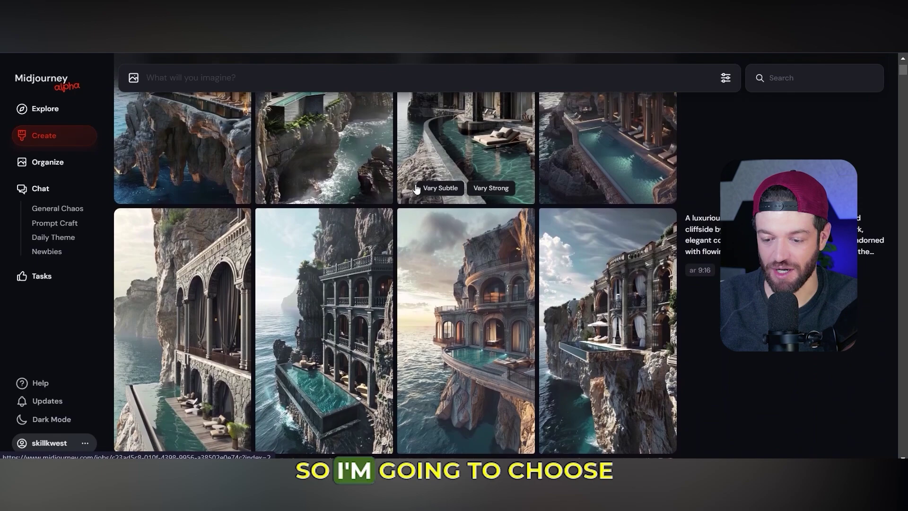
pyautogui.scroll(4, 416, 189)
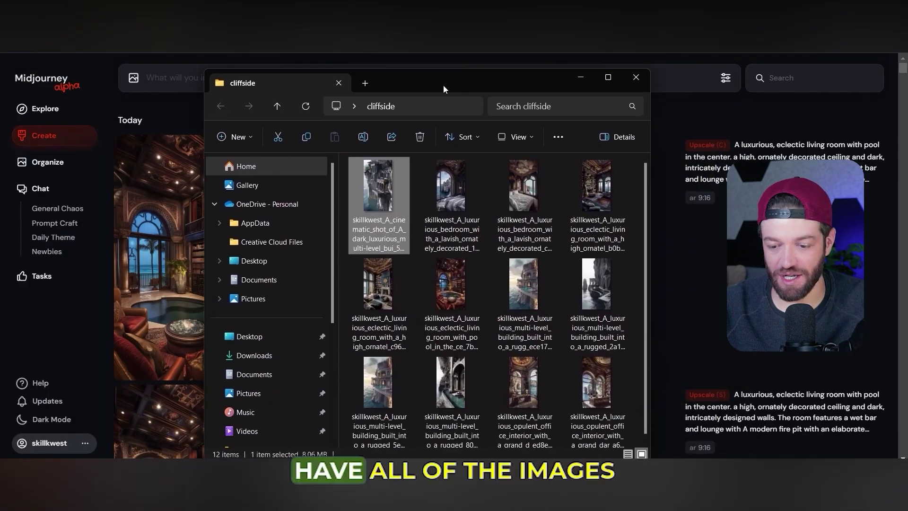
# Step: Move the cliffside folder window aside next to the browser
pyautogui.moveTo(444, 85); pyautogui.dragTo(358, 85)
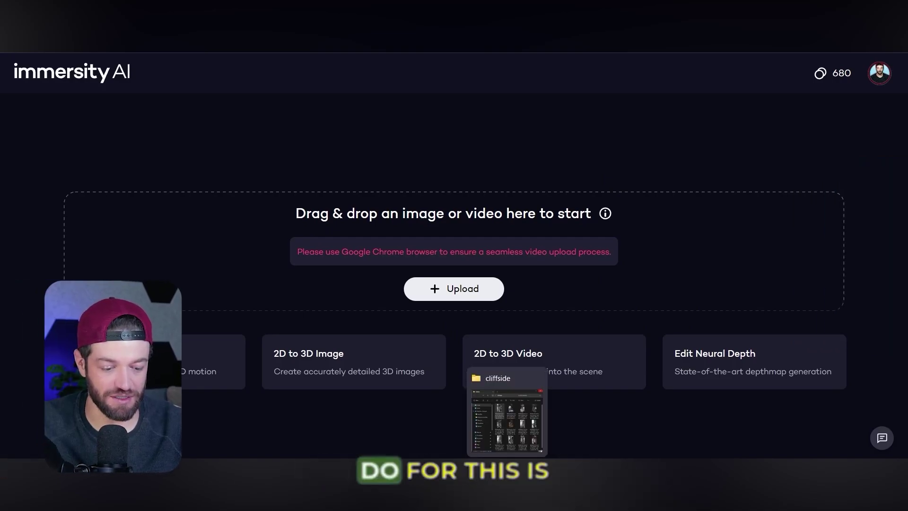
# Step: Upload the cliffside bedroom image from the folder into Immersity AI
pyautogui.click(506, 416)
pyautogui.moveTo(432, 94); pyautogui.dragTo(747, 89)
pyautogui.moveTo(705, 182); pyautogui.dragTo(335, 227)
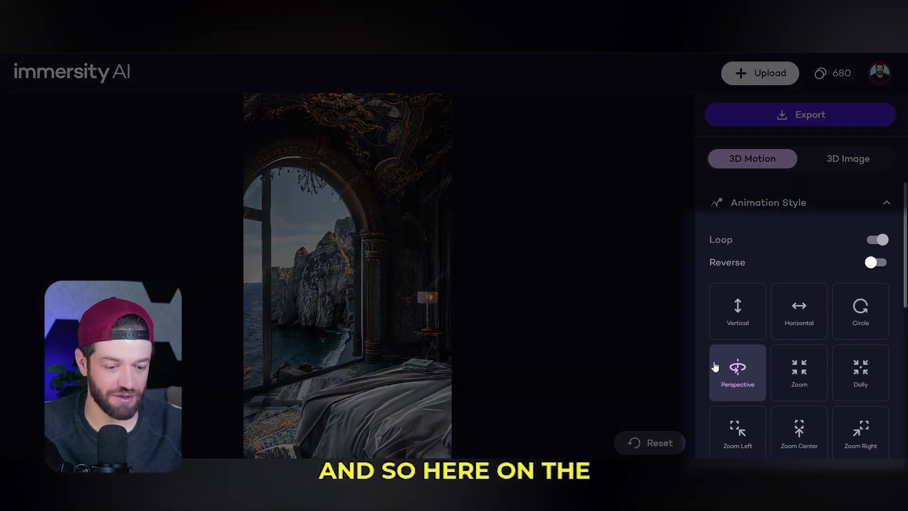
# Step: Preview the Vertical, Horizontal and Circle motion styles, then apply Zoom
pyautogui.click(745, 320)
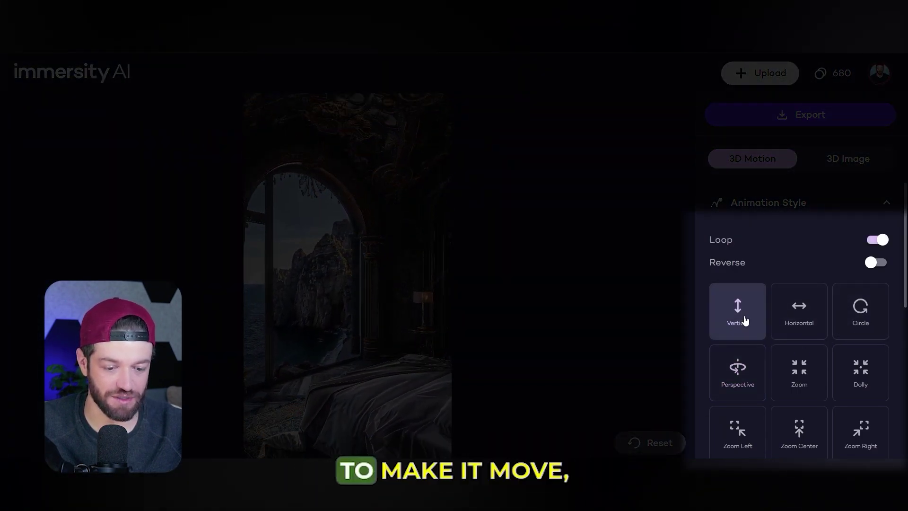
pyautogui.click(800, 321)
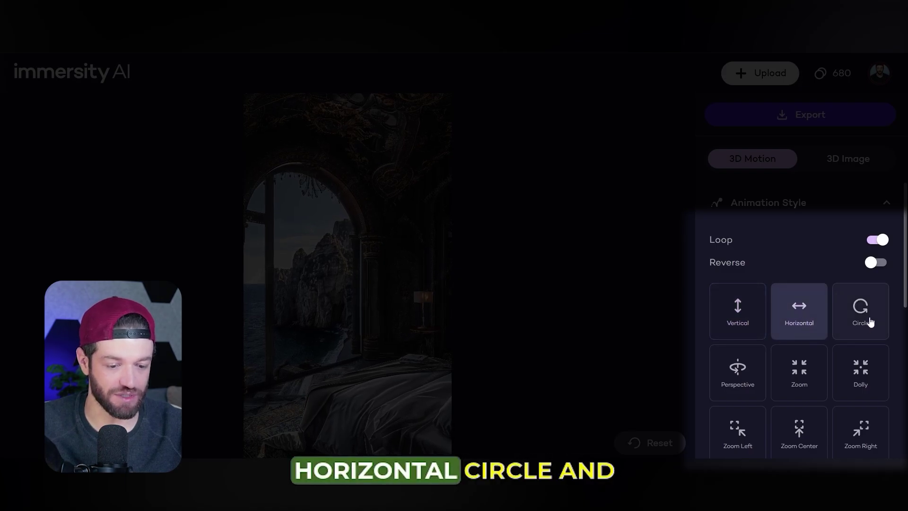
pyautogui.click(870, 322)
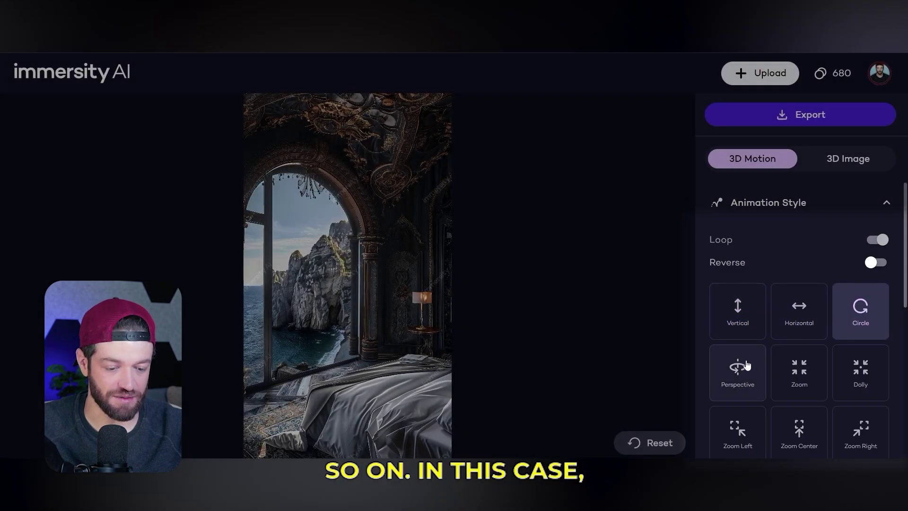
pyautogui.click(787, 395)
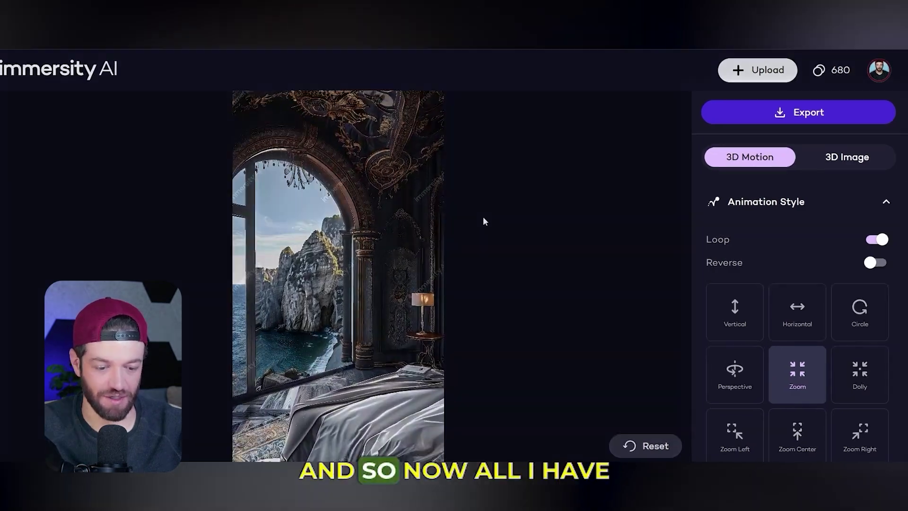
# Step: Export the bedroom animation as MP4 3D Motion at Plus 720x1284 size
pyautogui.click(804, 113)
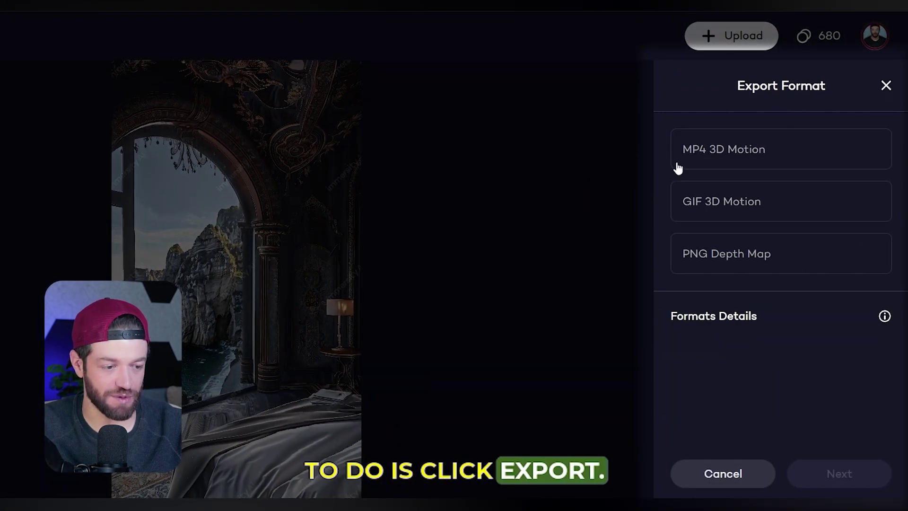
pyautogui.click(727, 155)
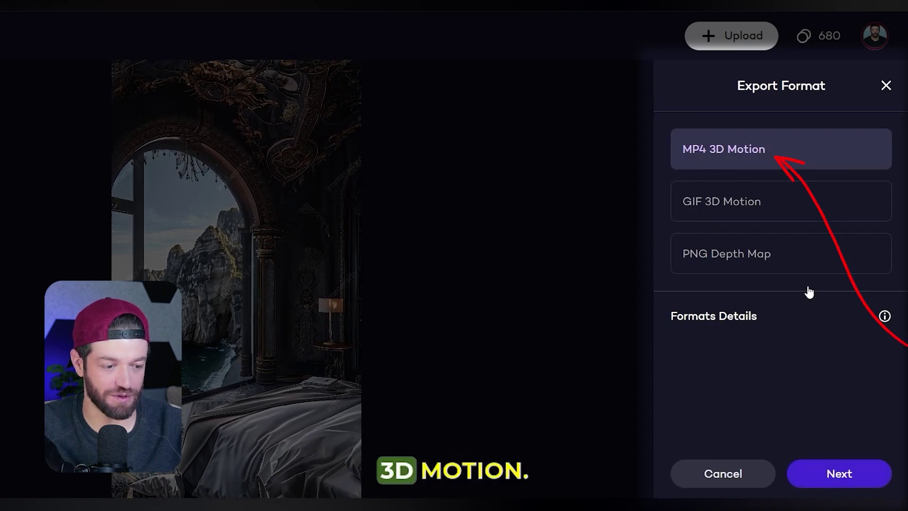
pyautogui.click(834, 473)
pyautogui.scroll(-2, 771, 362)
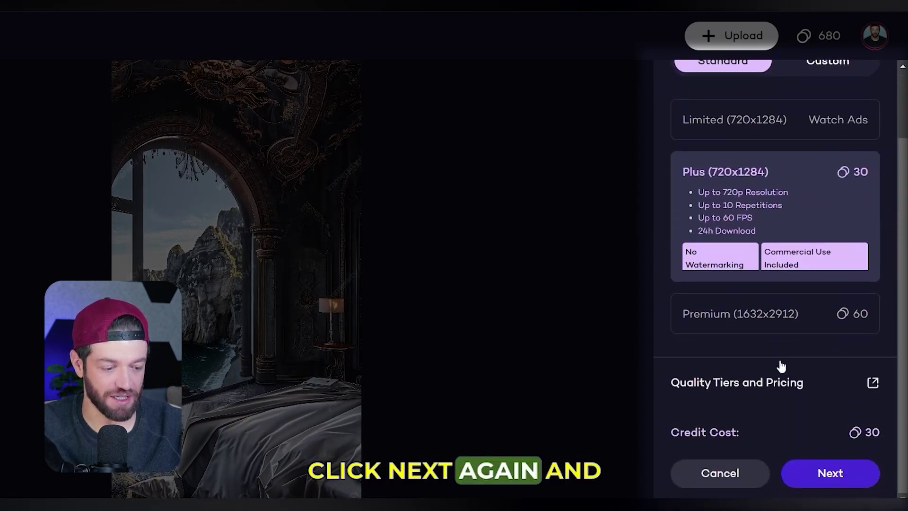
pyautogui.click(826, 475)
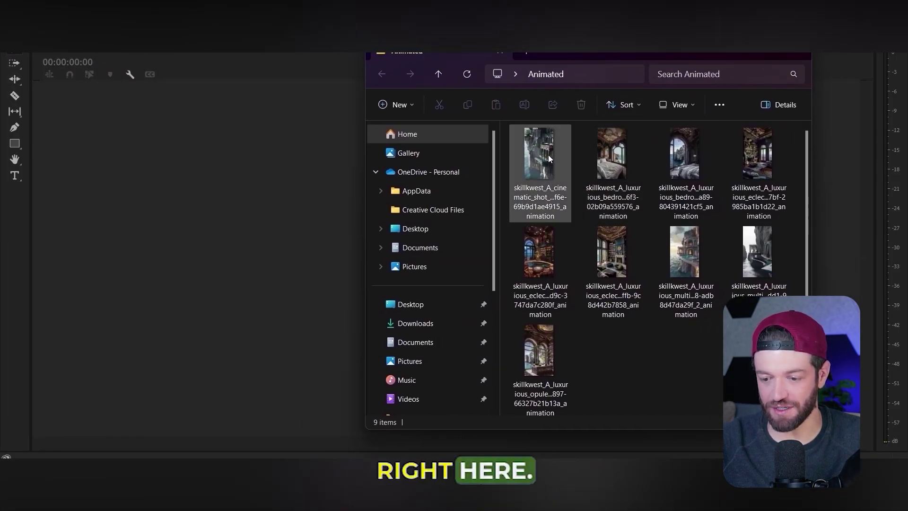
# Step: Select all nine clips in the Animated folder and drag them onto the Premiere Pro timeline
pyautogui.moveTo(566, 55); pyautogui.dragTo(587, 44)
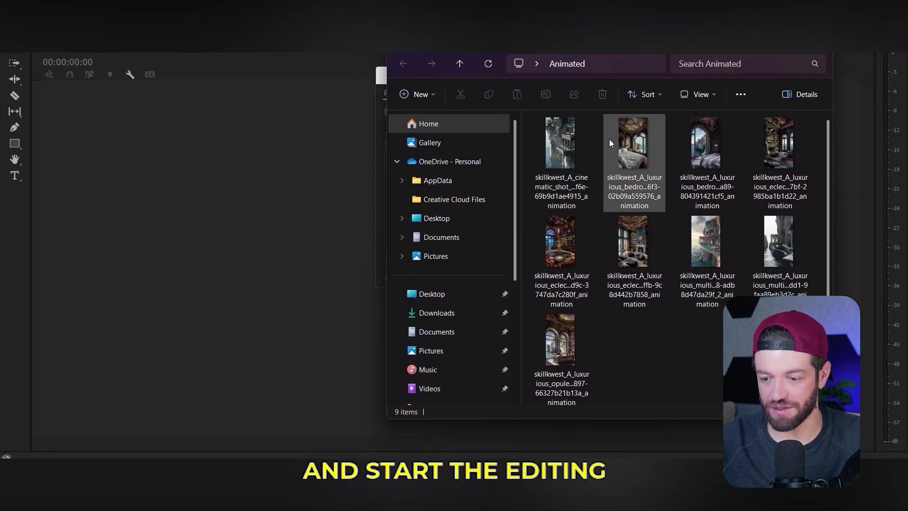
pyautogui.click(577, 132)
pyautogui.keyDown('shift'); pyautogui.click(576, 313); pyautogui.keyUp('shift')
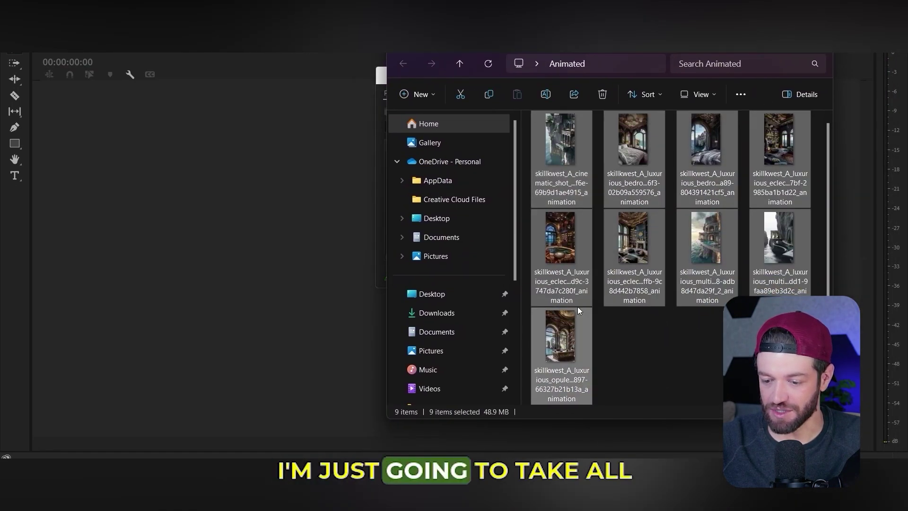
pyautogui.moveTo(569, 149); pyautogui.dragTo(109, 249)
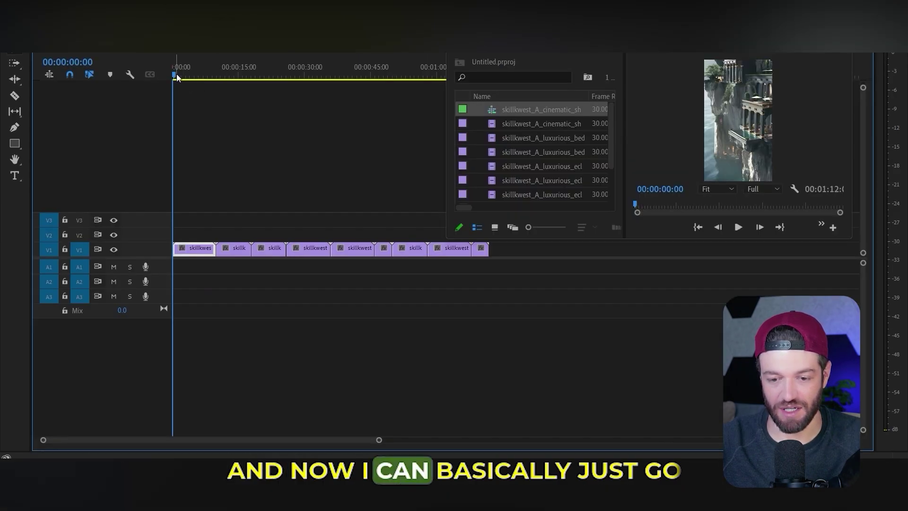
# Step: Scrub through the start of the sequence to preview the imported clips
pyautogui.moveTo(173, 74); pyautogui.dragTo(246, 78)
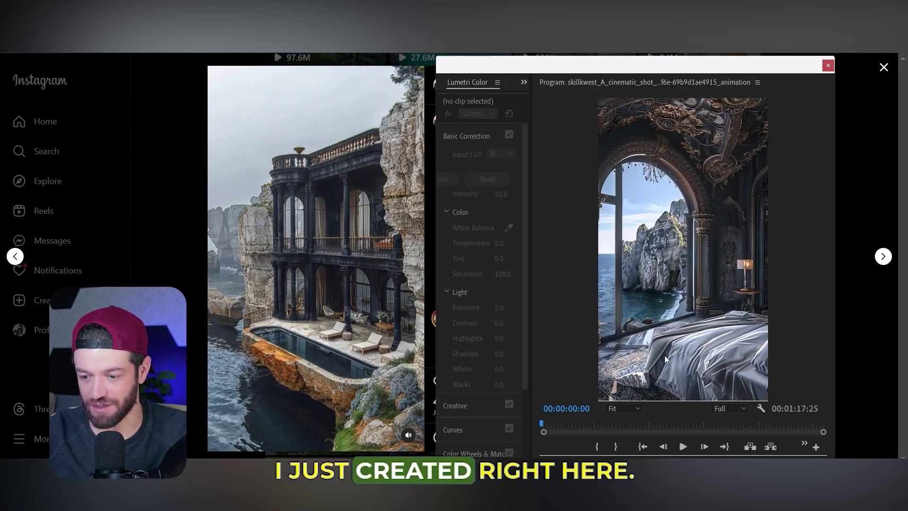
pyautogui.click(683, 447)
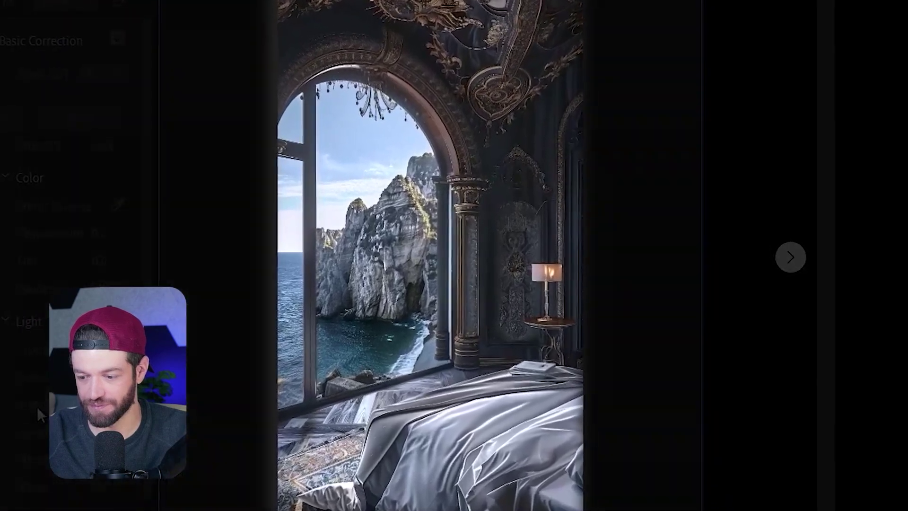